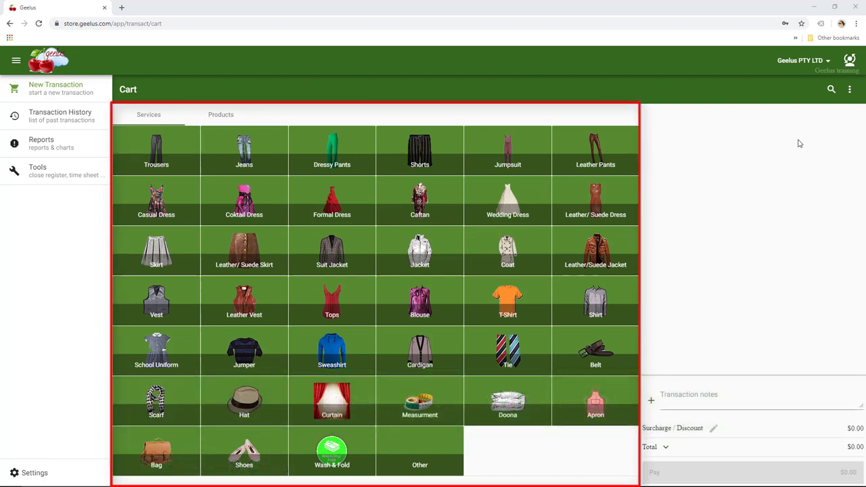
- Browse the Products list, the extra options menu and item search without making changes
{"action": "left_click", "coordinate": [220, 114]}
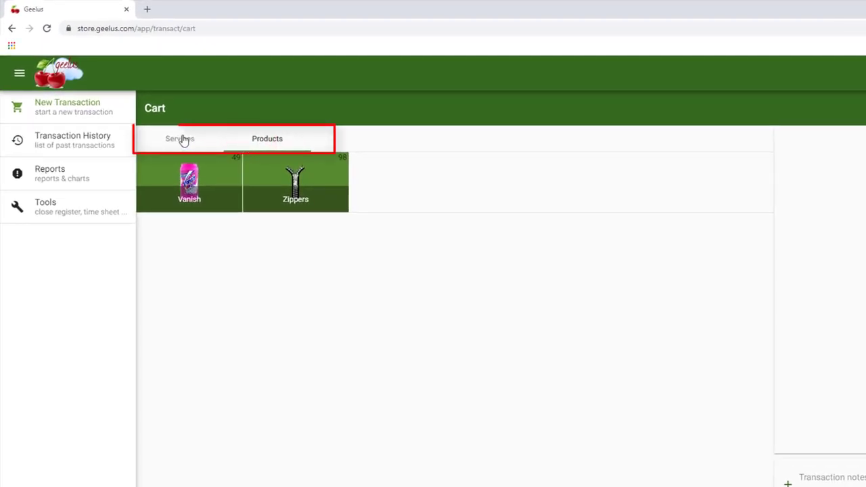
{"action": "left_click", "coordinate": [180, 138]}
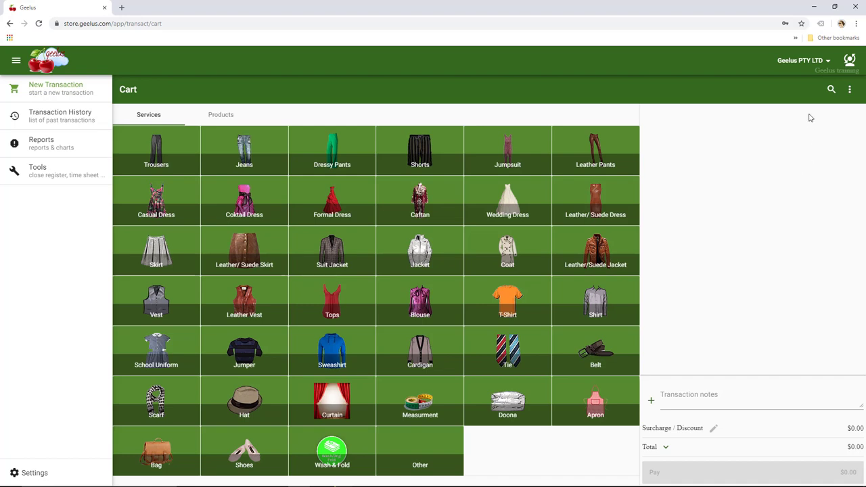
{"action": "left_click", "coordinate": [849, 88]}
{"action": "mouse_move", "coordinate": [773, 141]}
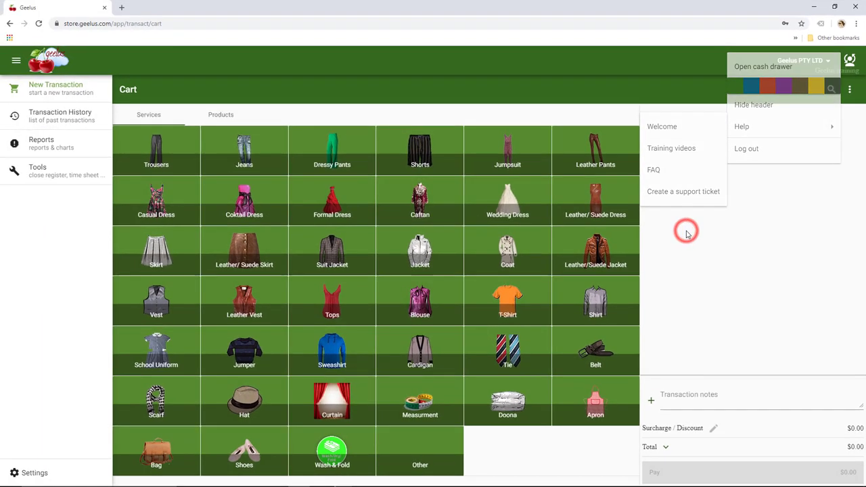
{"action": "left_click", "coordinate": [686, 234]}
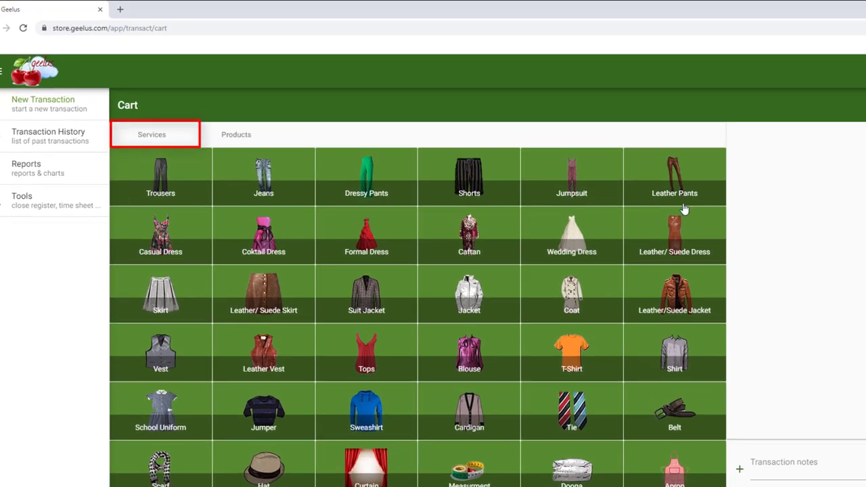
{"action": "left_click", "coordinate": [252, 137]}
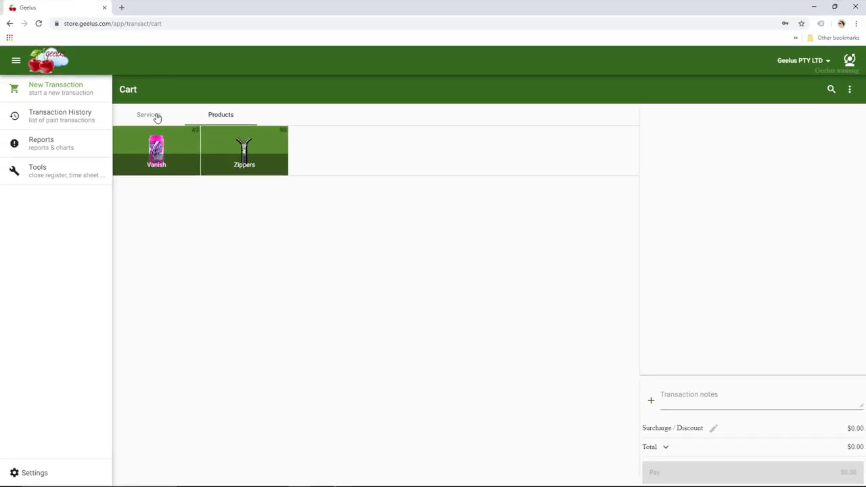
{"action": "left_click", "coordinate": [150, 115]}
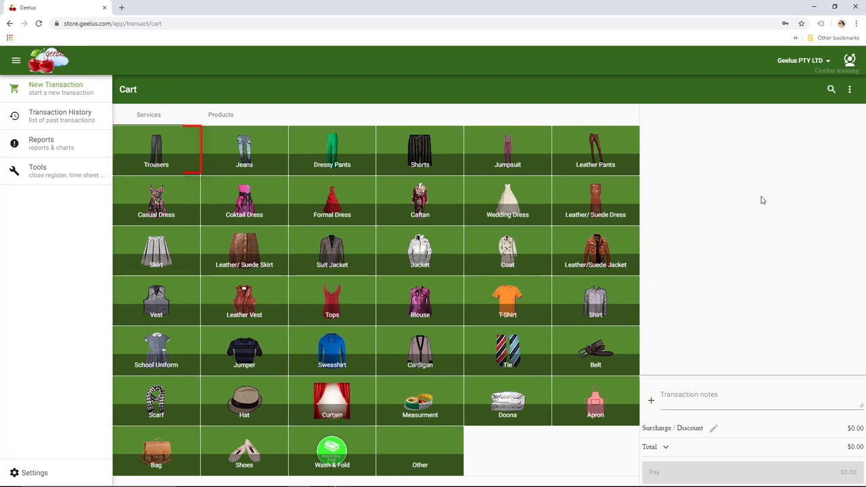
{"action": "left_click", "coordinate": [831, 90]}
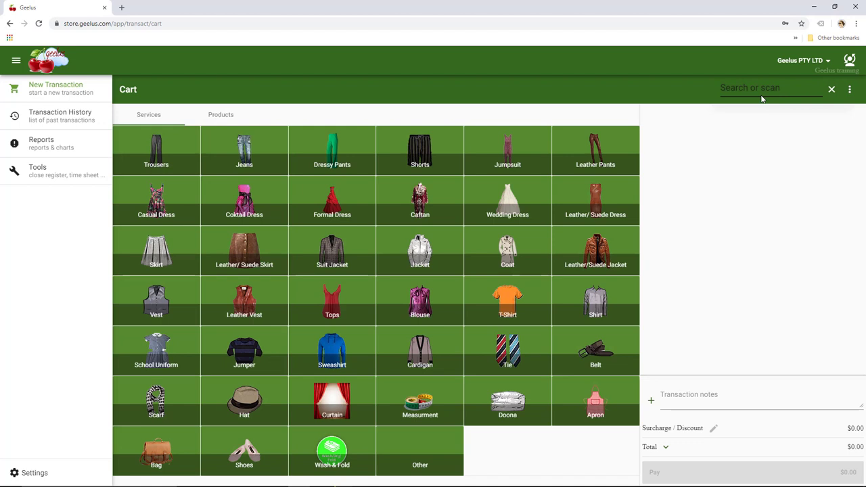
{"action": "type", "text": "Trou"}
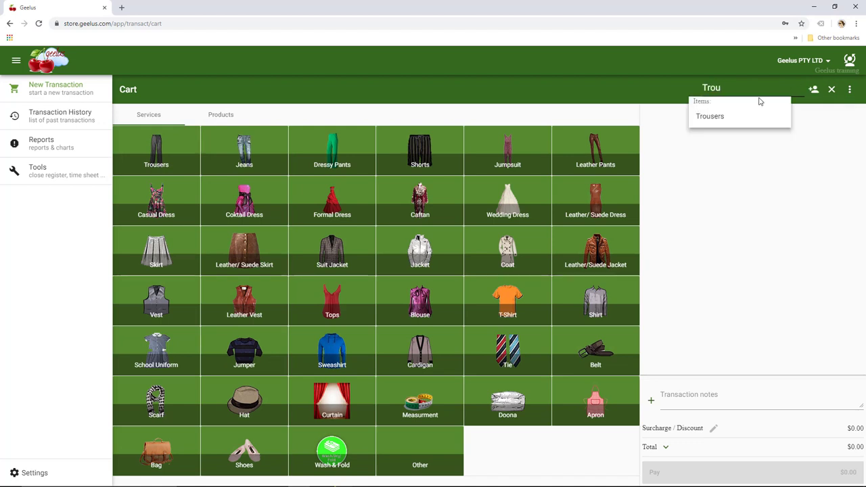
{"action": "left_click", "coordinate": [831, 89]}
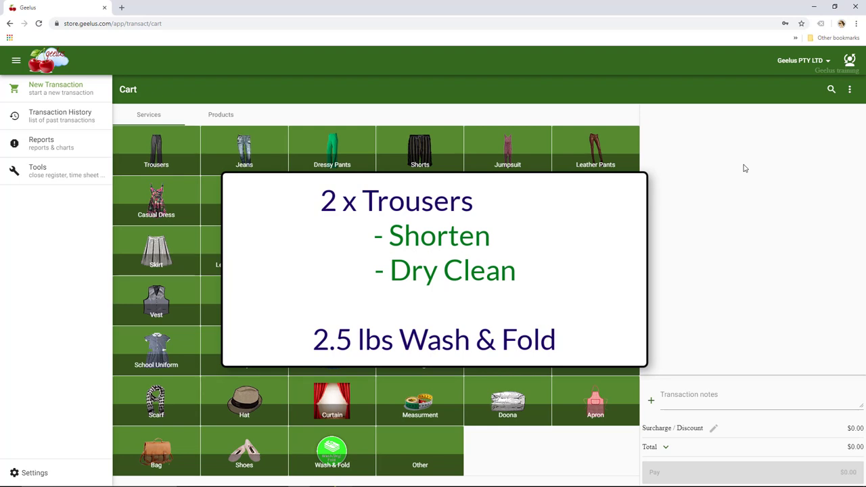
- Add Trousers with a Shorten (Normal) task and an extra $5.00 Dry Clean task
{"action": "left_click", "coordinate": [177, 143]}
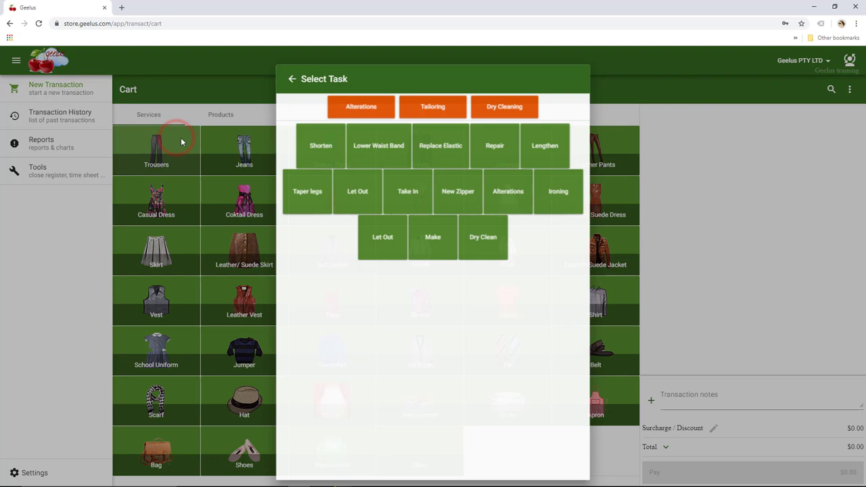
{"action": "left_click", "coordinate": [311, 145]}
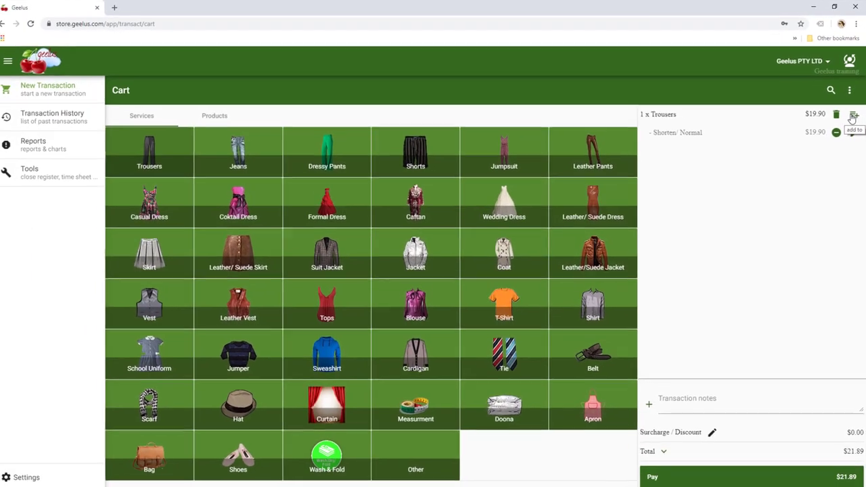
{"action": "left_click", "coordinate": [850, 139]}
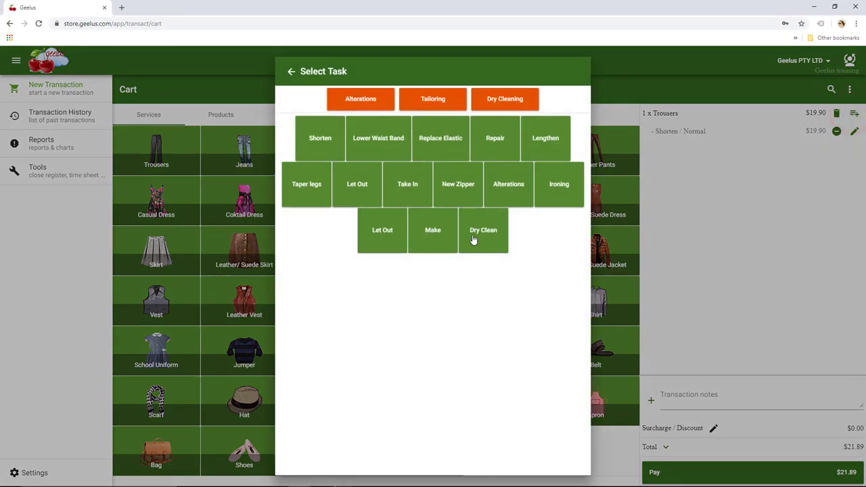
{"action": "left_click", "coordinate": [473, 238]}
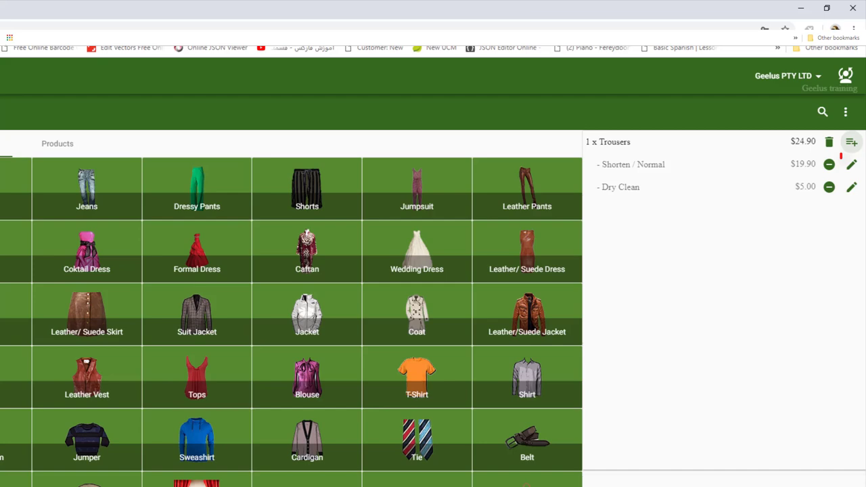
- Edit the Shorten trousers line and set its quantity to 2
{"action": "left_click", "coordinate": [852, 165]}
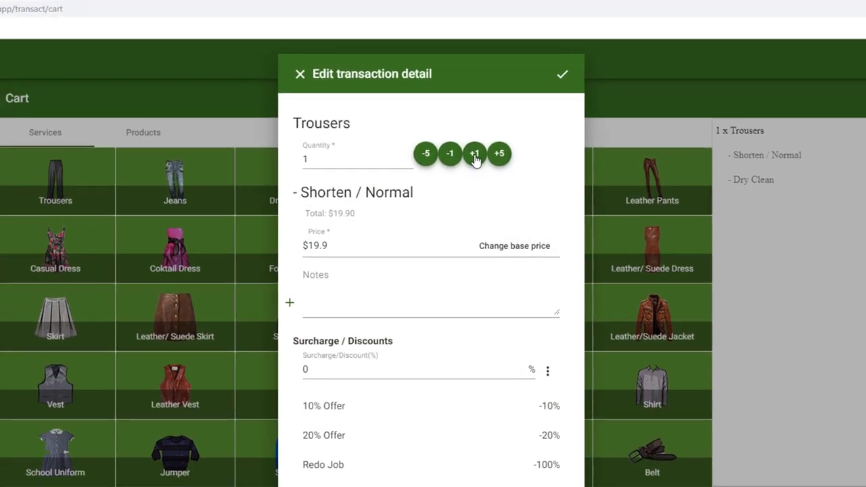
{"action": "left_click", "coordinate": [475, 154]}
{"action": "left_click", "coordinate": [475, 154]}
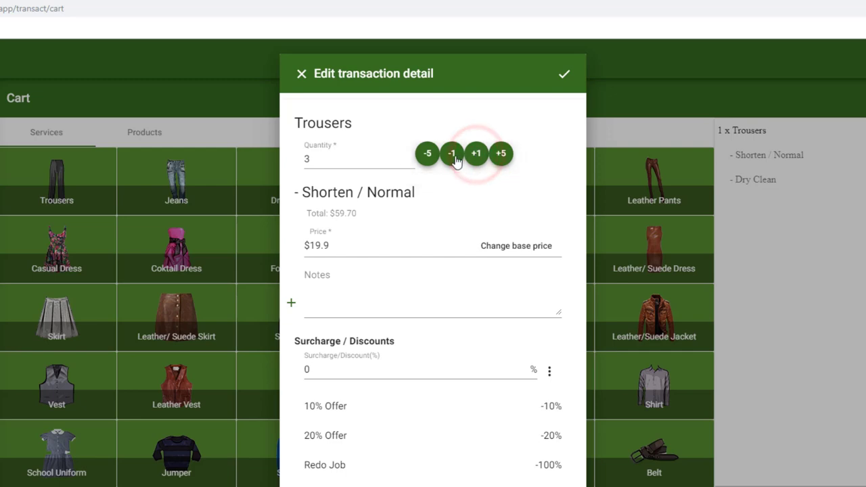
{"action": "left_click", "coordinate": [451, 154]}
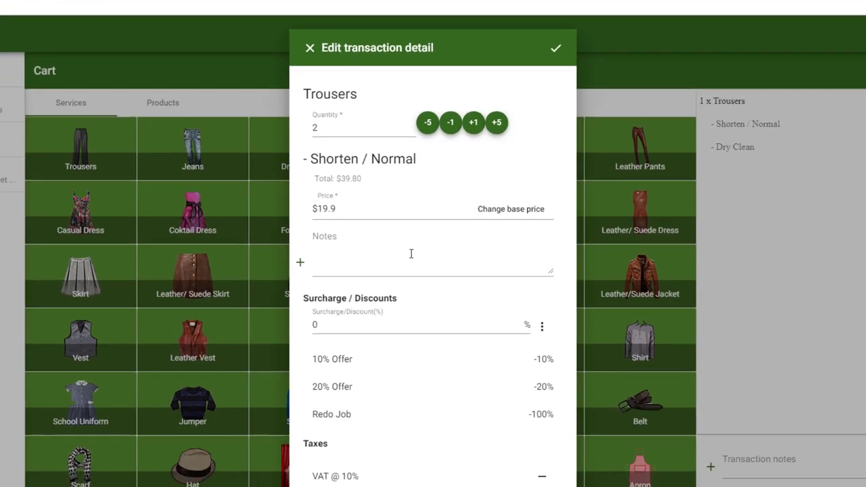
- Apply the 10% Offer discount and add the preset note 'Pinned by customer'
{"action": "left_click", "coordinate": [409, 210]}
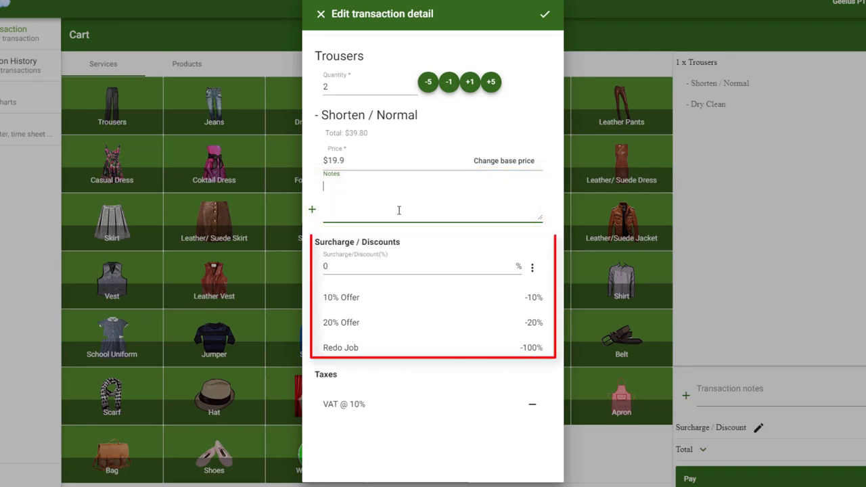
{"action": "left_click", "coordinate": [374, 268]}
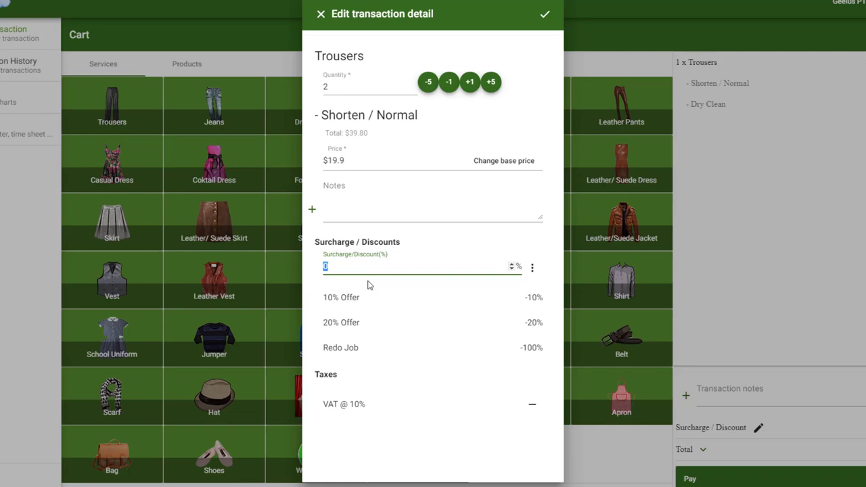
{"action": "left_click", "coordinate": [366, 298]}
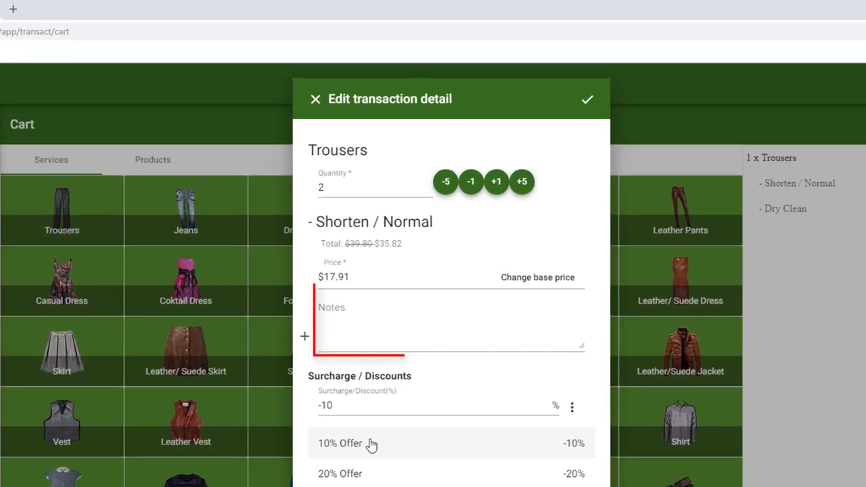
{"action": "left_click", "coordinate": [304, 336]}
{"action": "left_click", "coordinate": [358, 142]}
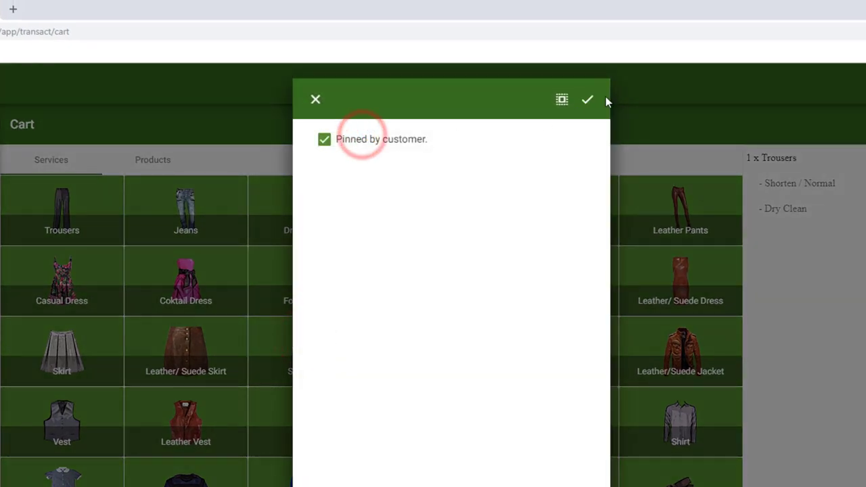
{"action": "left_click", "coordinate": [589, 100]}
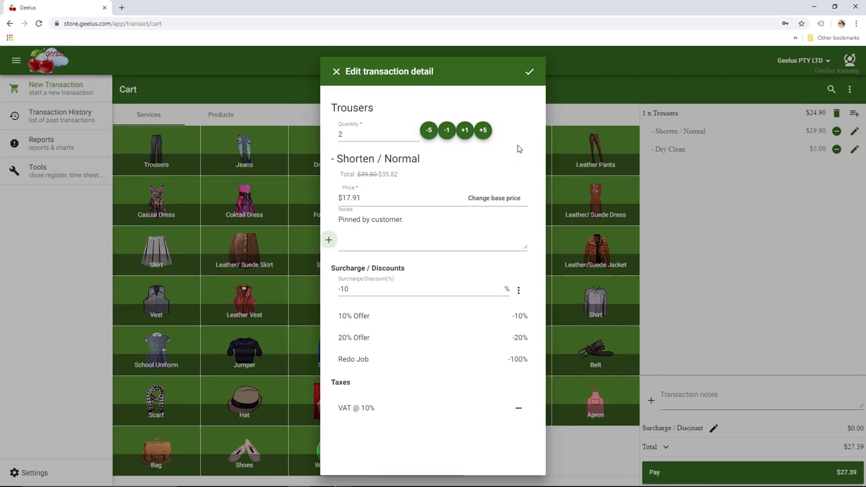
- Save the trousers edits, review the order Surcharge / Discount dialog unchanged, and focus Transaction notes
{"action": "left_click", "coordinate": [529, 73]}
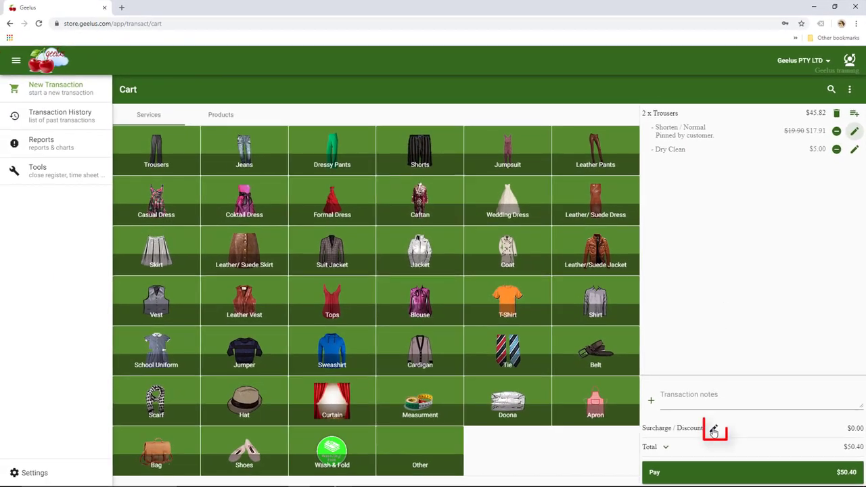
{"action": "left_click", "coordinate": [714, 429]}
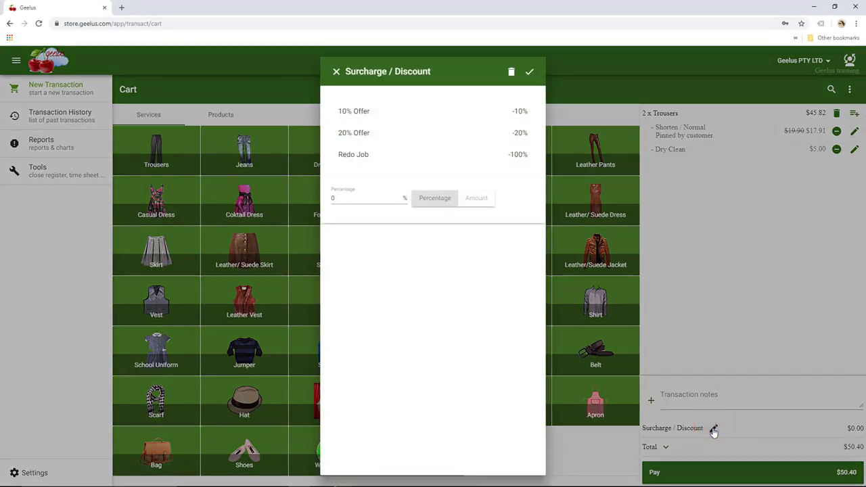
{"action": "left_click", "coordinate": [722, 373]}
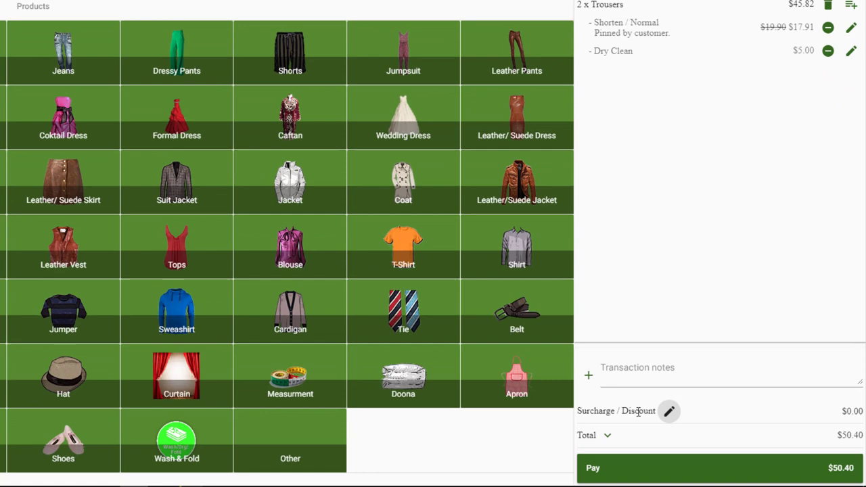
{"action": "left_click", "coordinate": [634, 376]}
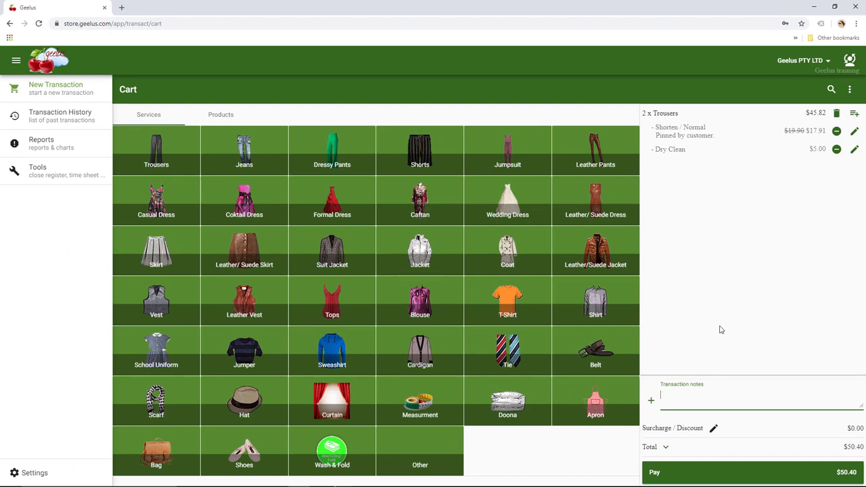
- Add Wash & Fold and change its weight to 2.5 lbs at $3.13
{"action": "left_click", "coordinate": [350, 449]}
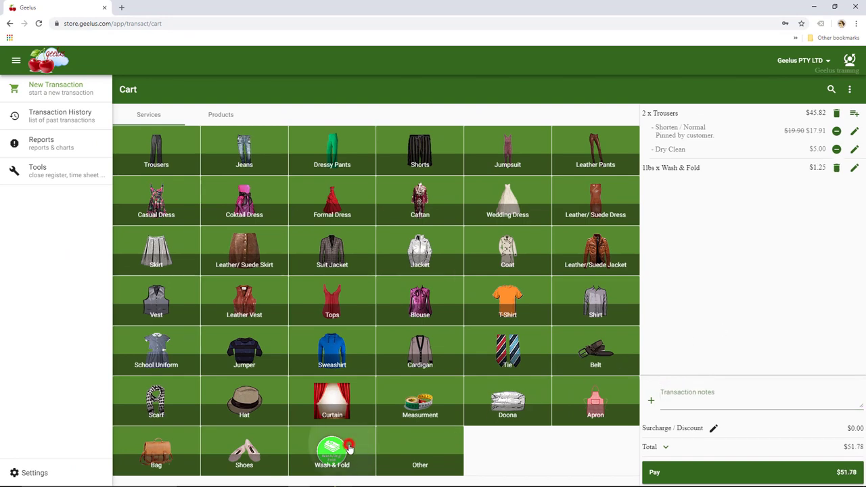
{"action": "left_click", "coordinate": [853, 168]}
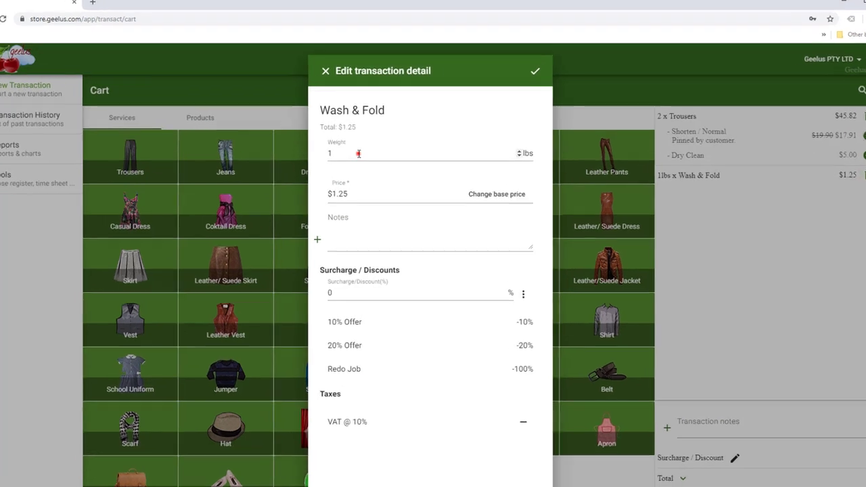
{"action": "double_click", "coordinate": [359, 154]}
{"action": "type", "text": "2.5"}
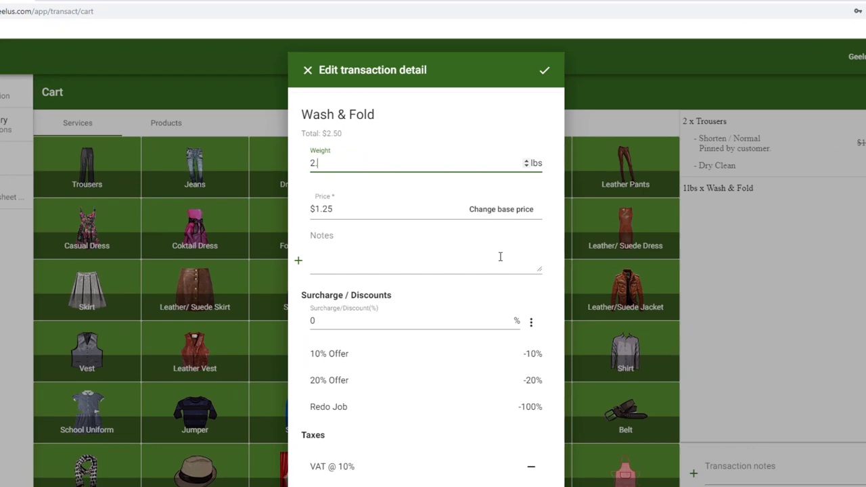
{"action": "left_click", "coordinate": [543, 70]}
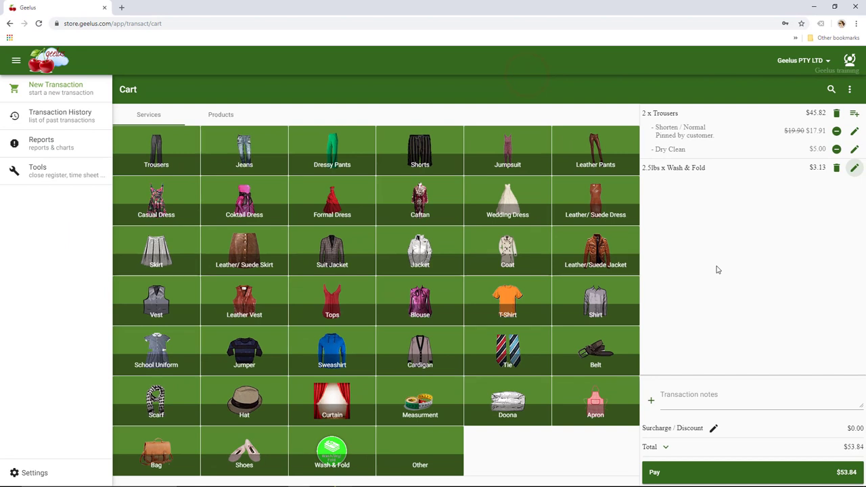
- From Products, add 4 Vanish and 5 Zippers, bringing the total to $124.24
{"action": "left_click", "coordinate": [221, 115]}
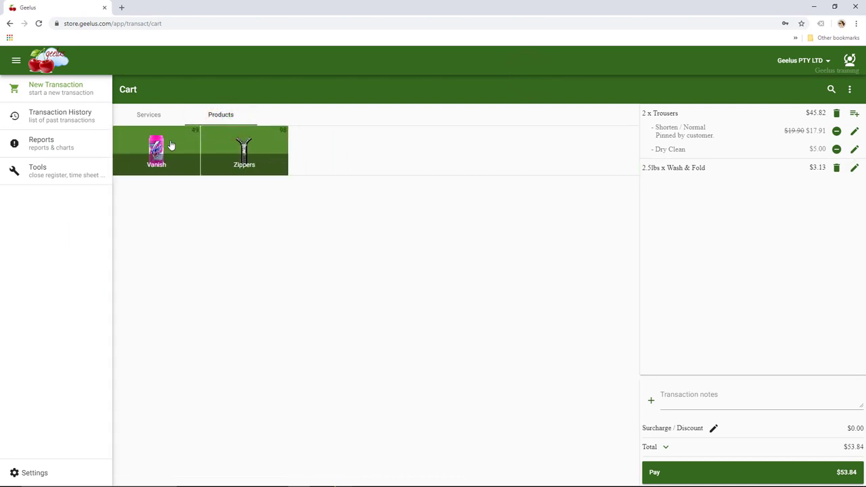
{"action": "left_click", "coordinate": [171, 145]}
{"action": "left_click", "coordinate": [171, 145]}
{"action": "left_click", "coordinate": [171, 144]}
{"action": "left_click", "coordinate": [171, 145]}
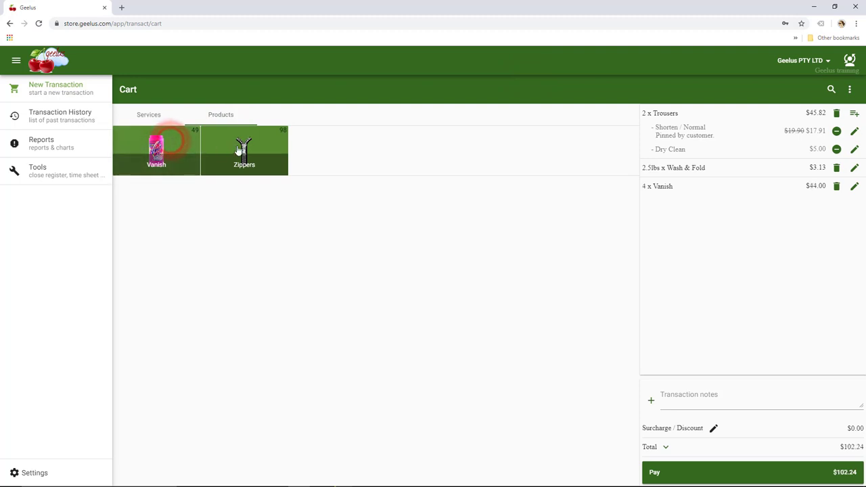
{"action": "left_click", "coordinate": [238, 148]}
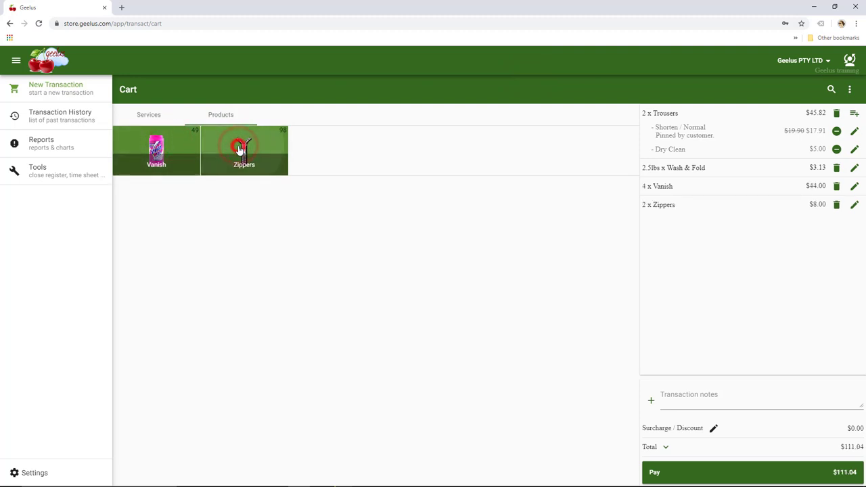
{"action": "left_click", "coordinate": [238, 147]}
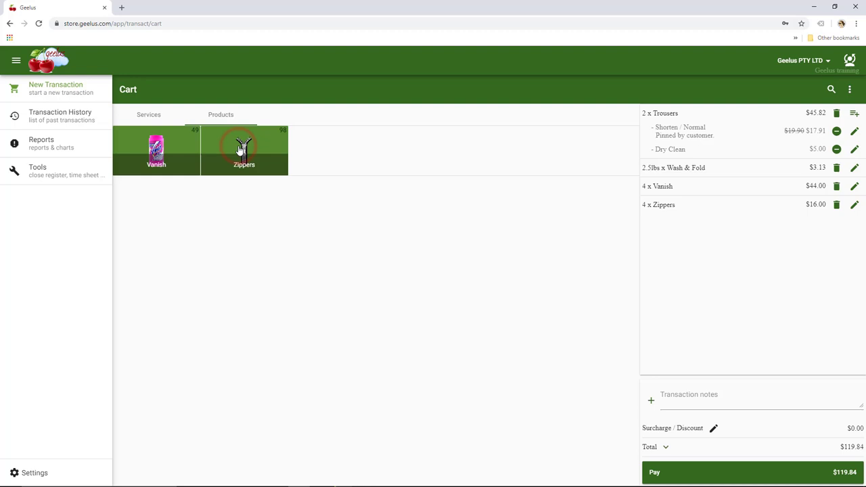
{"action": "left_click", "coordinate": [241, 147]}
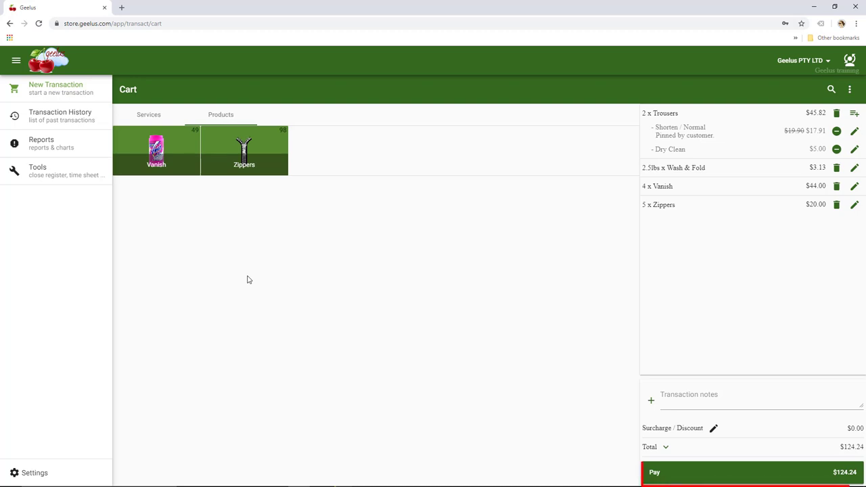
- Go to Pay for the $124.24 cart and set the due date to the 20th at 5:30 PM
{"action": "left_click", "coordinate": [696, 472]}
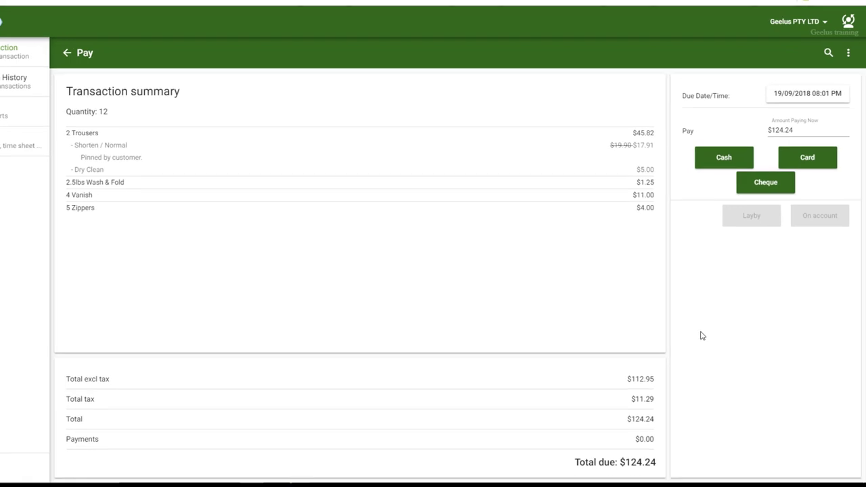
{"action": "left_click", "coordinate": [785, 93]}
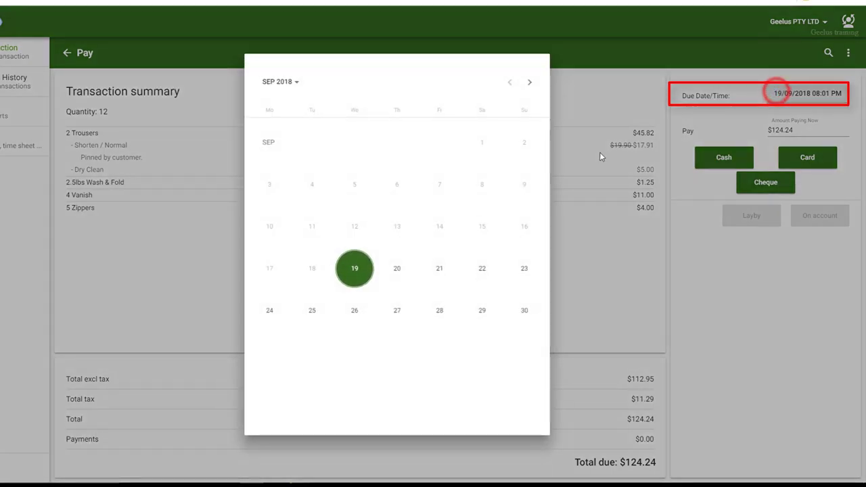
{"action": "left_click", "coordinate": [396, 268]}
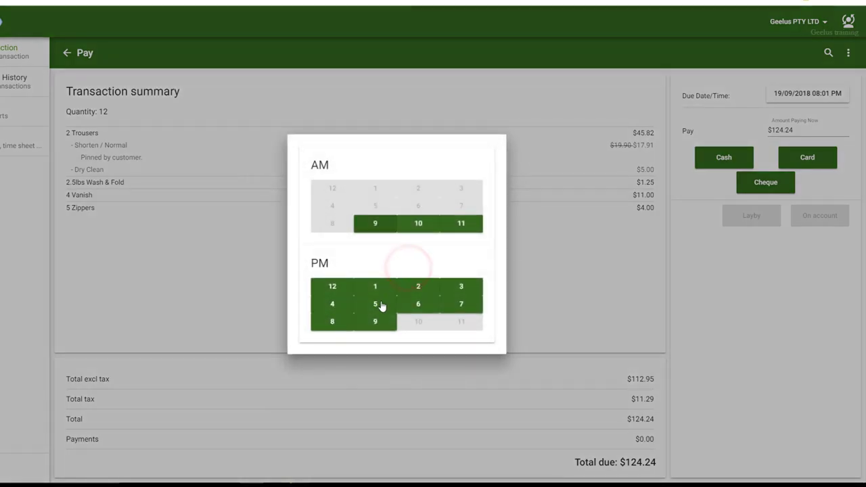
{"action": "left_click", "coordinate": [381, 306]}
{"action": "left_click", "coordinate": [413, 255]}
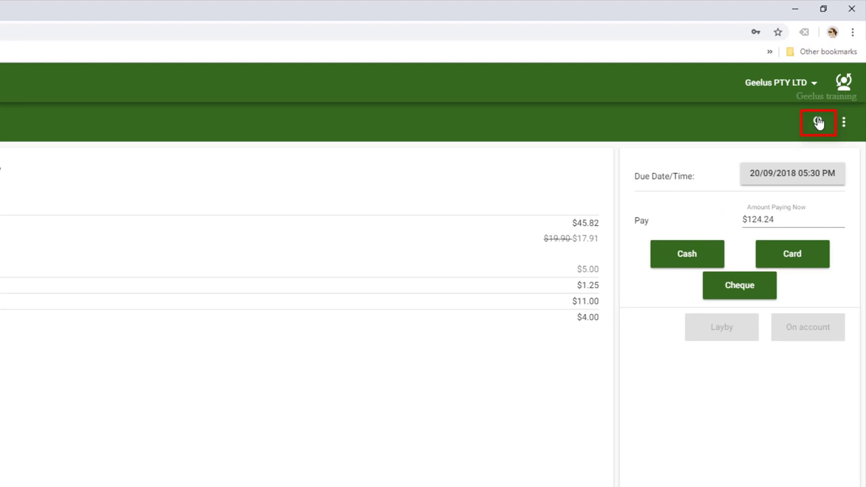
{"action": "left_click", "coordinate": [818, 121]}
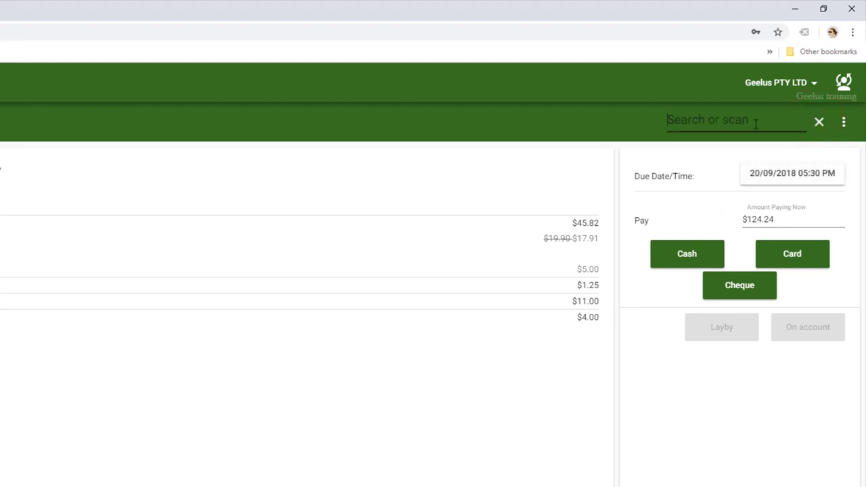
{"action": "type", "text": "Sa"}
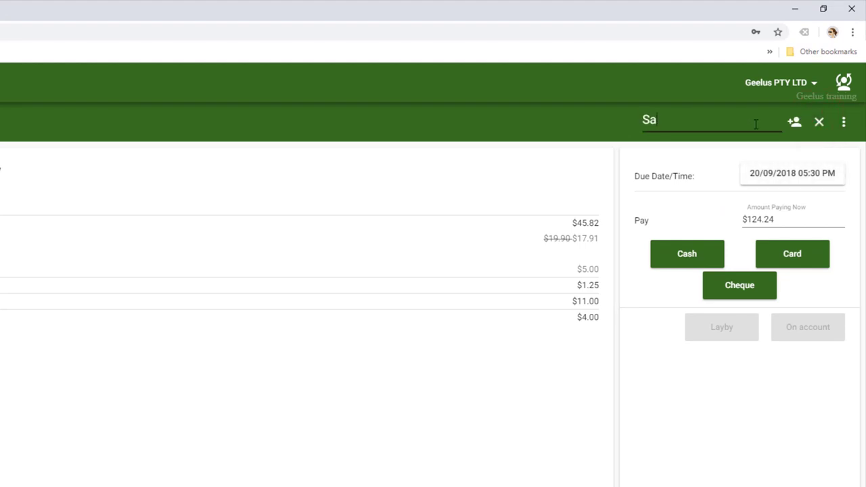
{"action": "type", "text": "rah L"}
{"action": "type", "text": "ee"}
{"action": "left_click", "coordinate": [794, 122]}
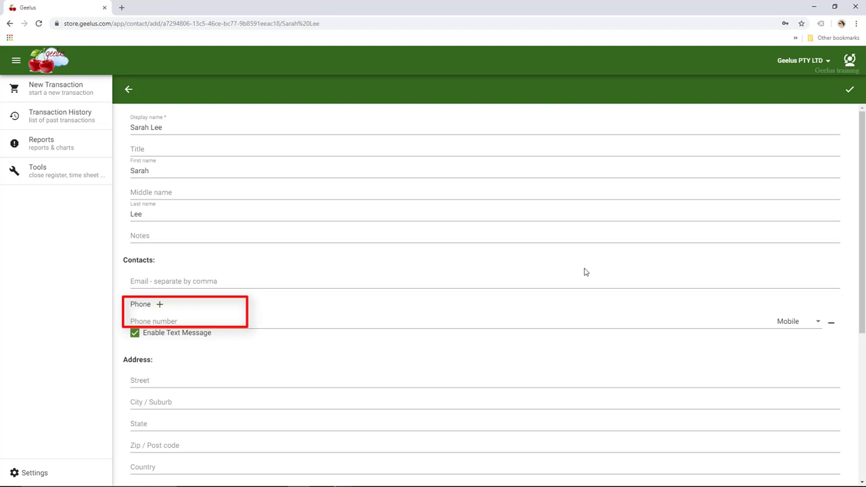
{"action": "left_click", "coordinate": [200, 321]}
{"action": "type", "text": "679876"}
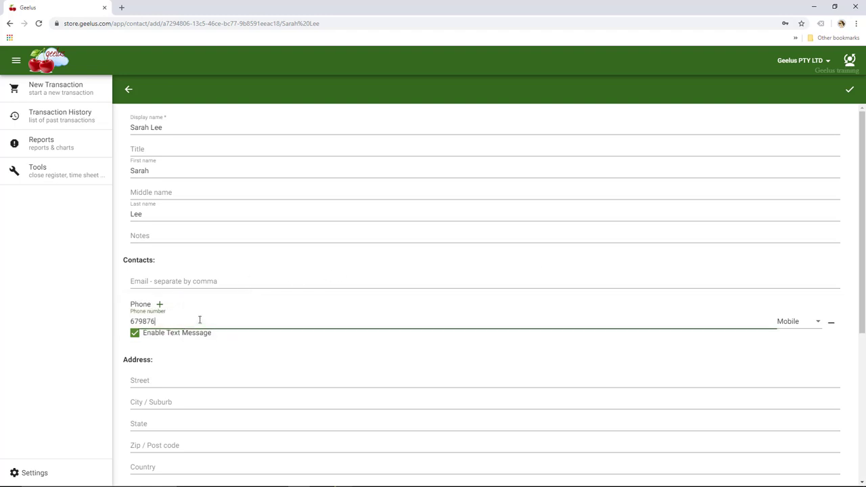
{"action": "type", "text": "234"}
{"action": "scroll", "coordinate": [291, 375], "scroll_direction": "down", "scroll_amount": 5}
{"action": "scroll", "coordinate": [294, 371], "scroll_direction": "down", "scroll_amount": 5}
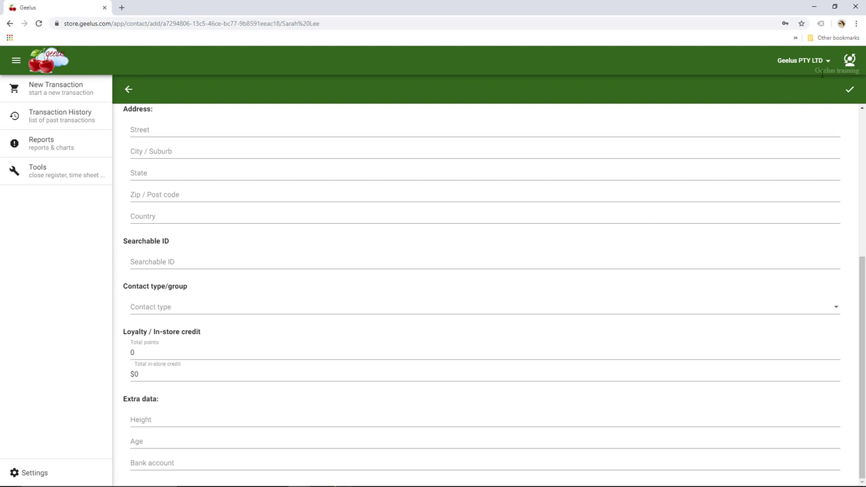
{"action": "left_click", "coordinate": [849, 91]}
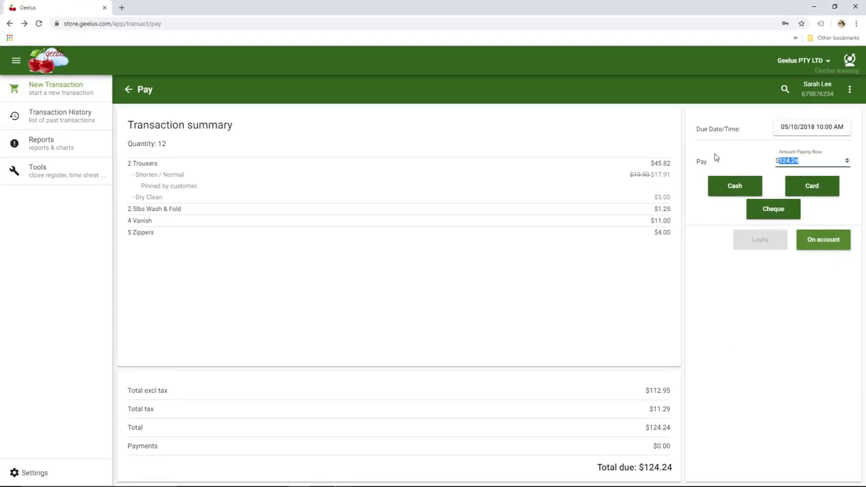
{"action": "type", "text": "100"}
{"action": "left_click", "coordinate": [734, 185]}
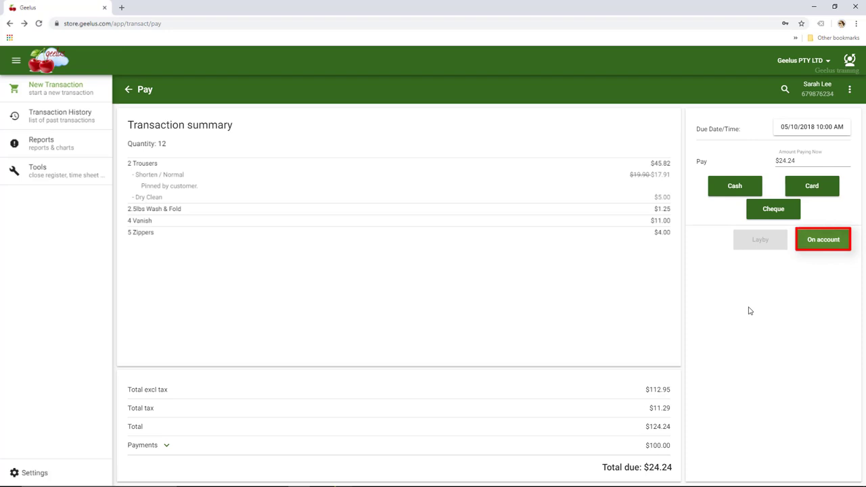
{"action": "left_click", "coordinate": [823, 239]}
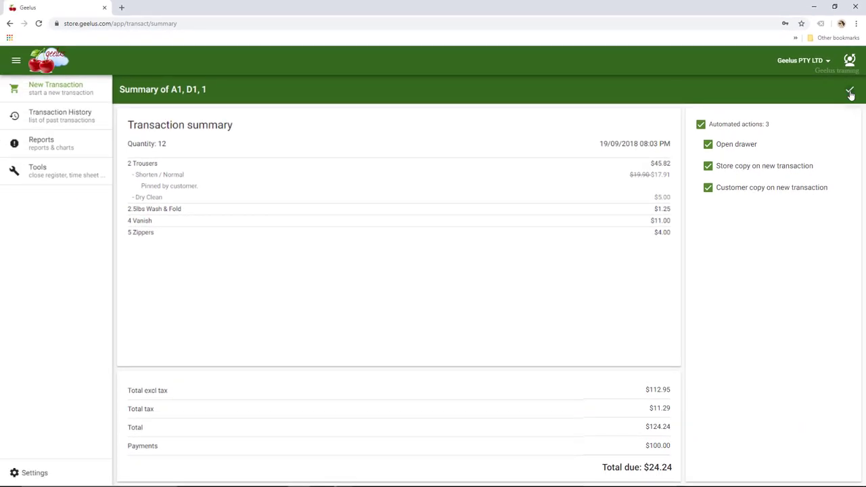
- Confirm the transaction summary to finish the sale and start a new transaction
{"action": "left_click", "coordinate": [850, 93]}
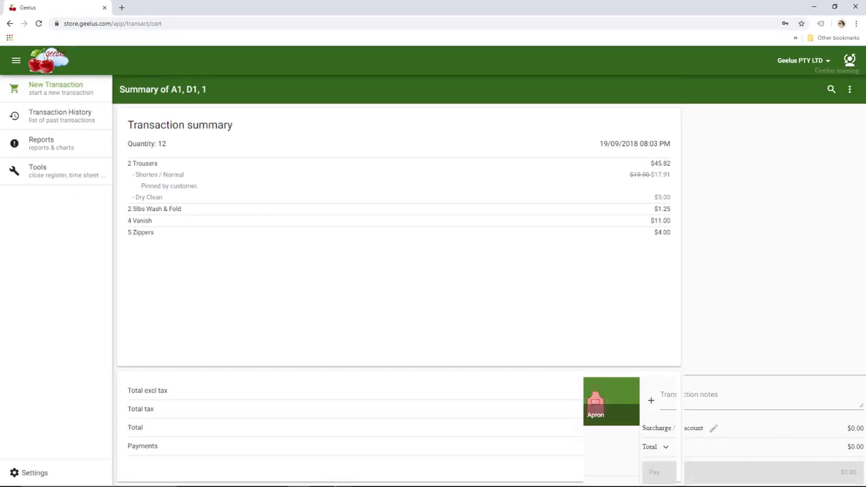